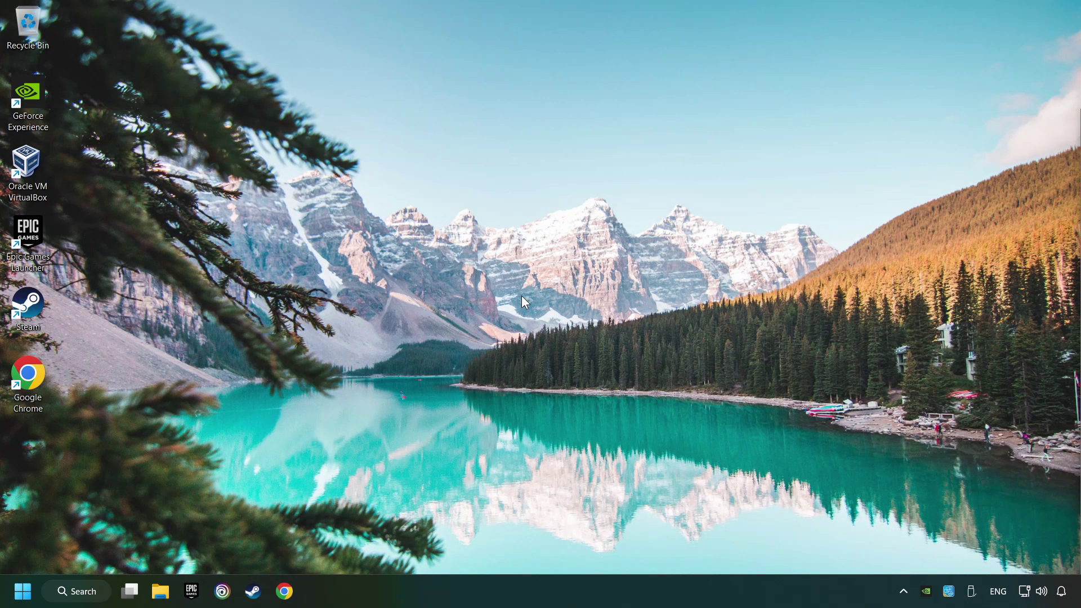
Switch sound output from NVIDIA SAMSUNG to the USB Audio Device speaker in Quick Settings
{"action": "left_click", "coordinate": [1045, 595]}
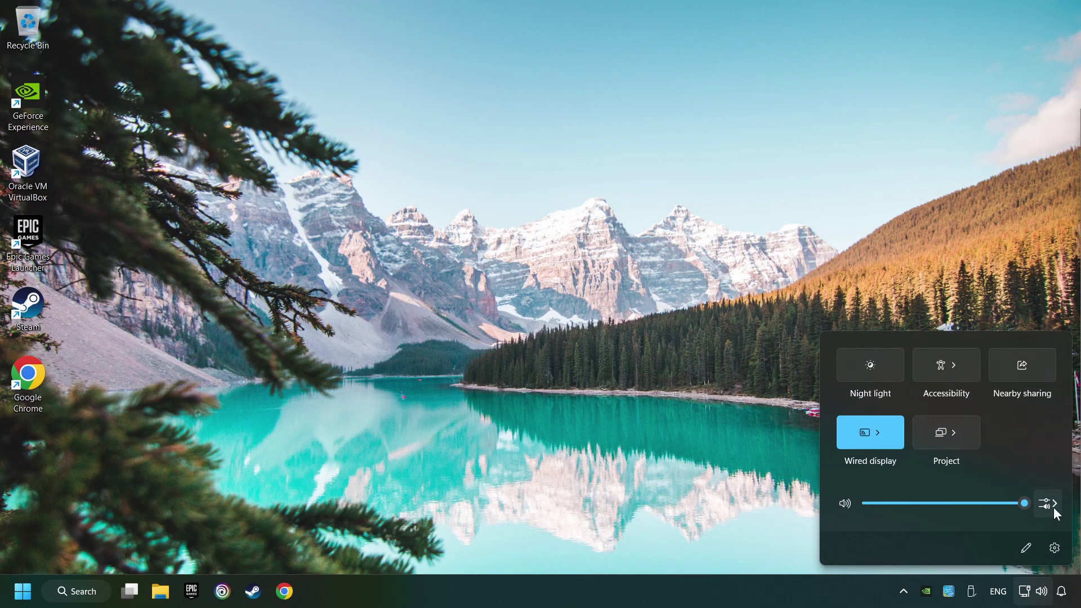
{"action": "left_click", "coordinate": [1053, 508]}
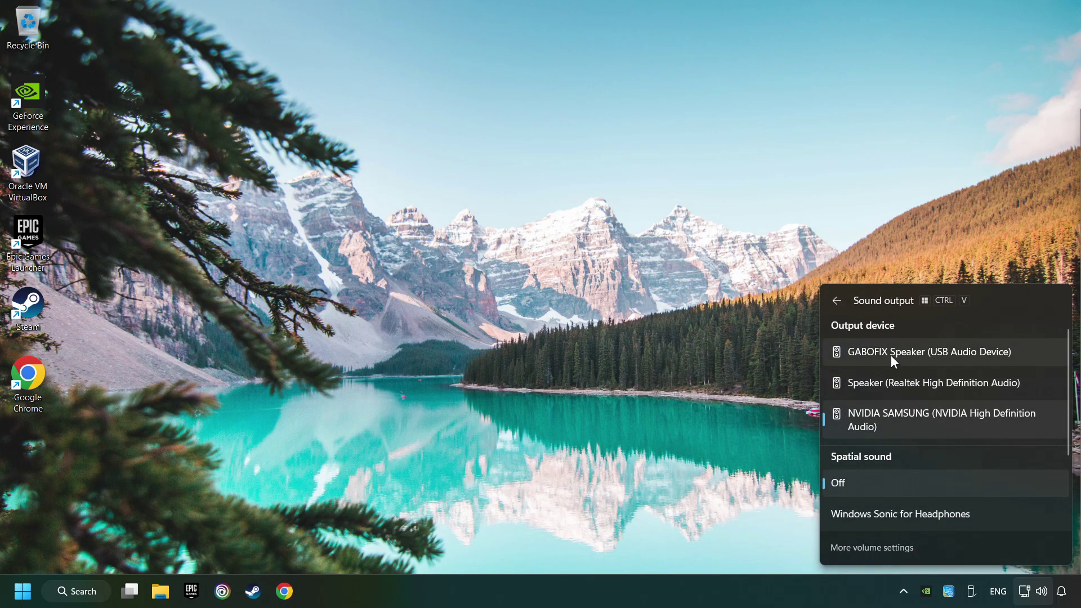
{"action": "left_click", "coordinate": [1035, 353]}
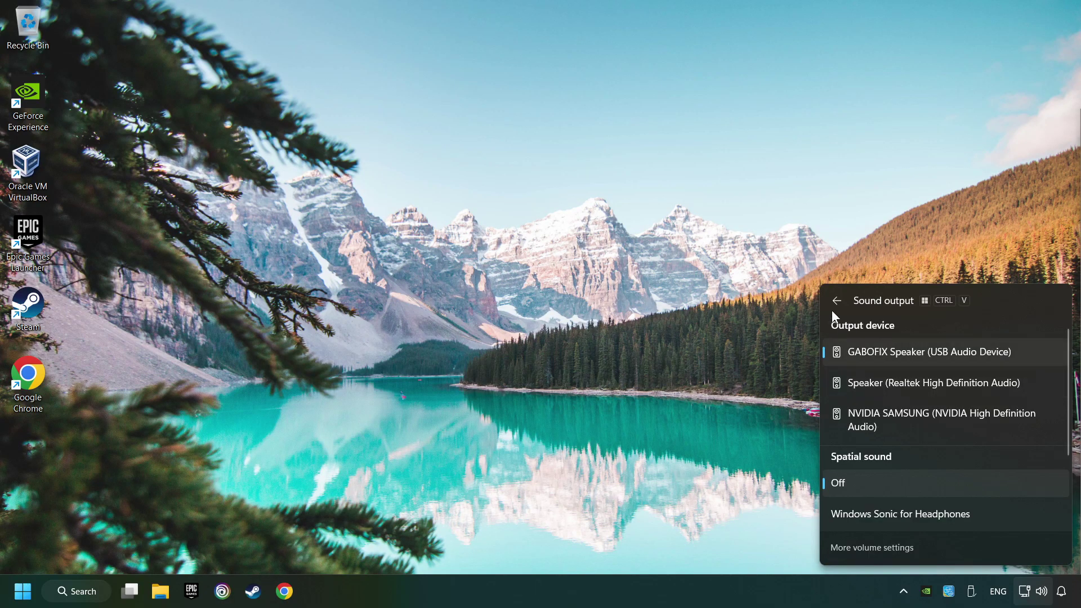
{"action": "left_click", "coordinate": [540, 294]}
{"action": "left_click", "coordinate": [24, 591]}
{"action": "left_click", "coordinate": [416, 535]}
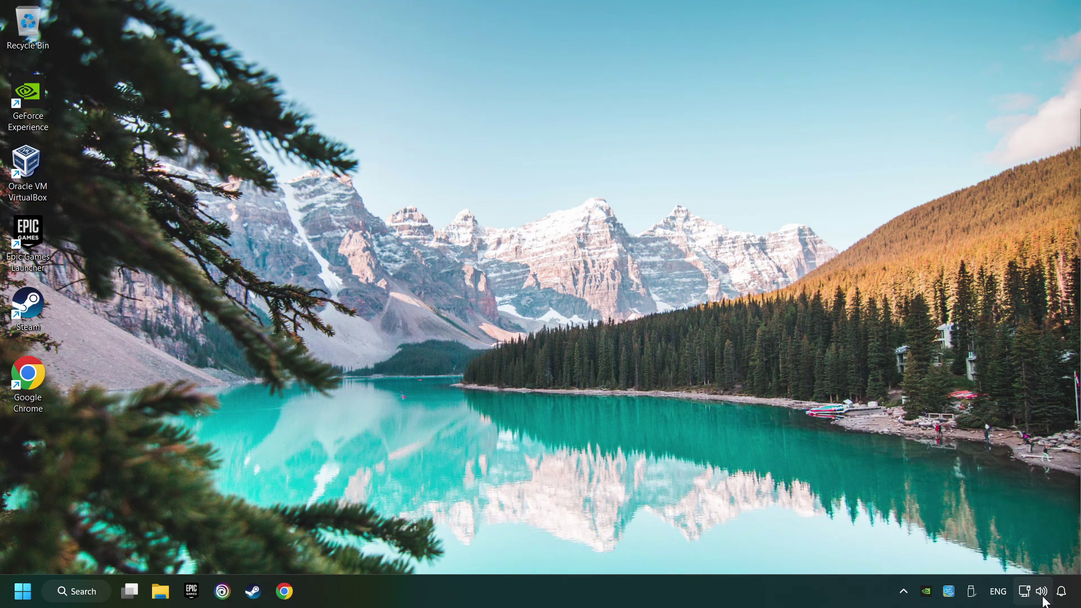
Reset sound devices and app volumes to recommended defaults in the volume mixer, then close Settings
{"action": "right_click", "coordinate": [1042, 591]}
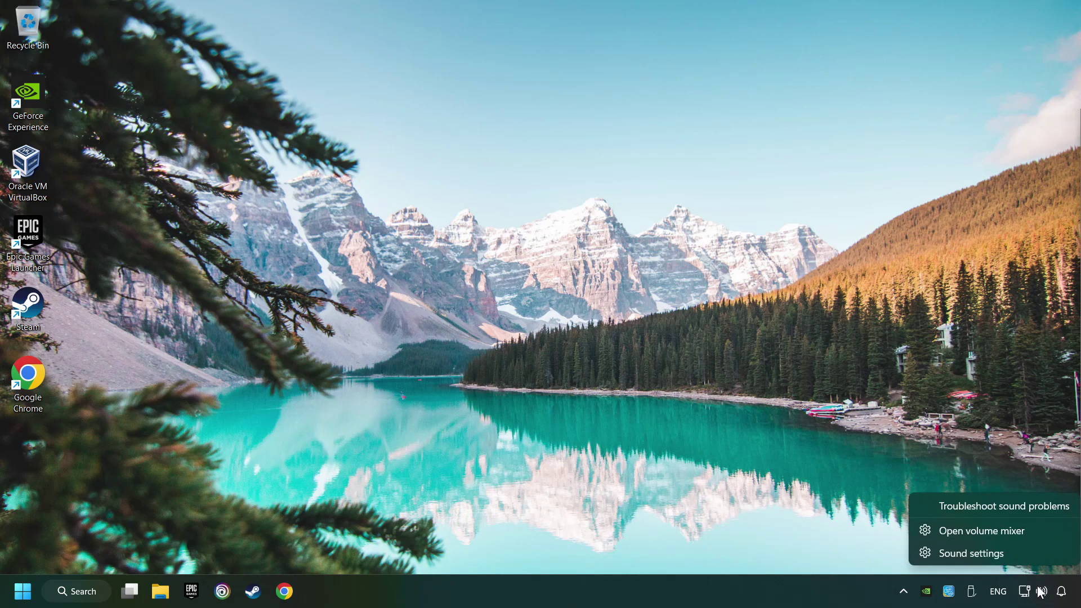
{"action": "left_click", "coordinate": [1027, 530]}
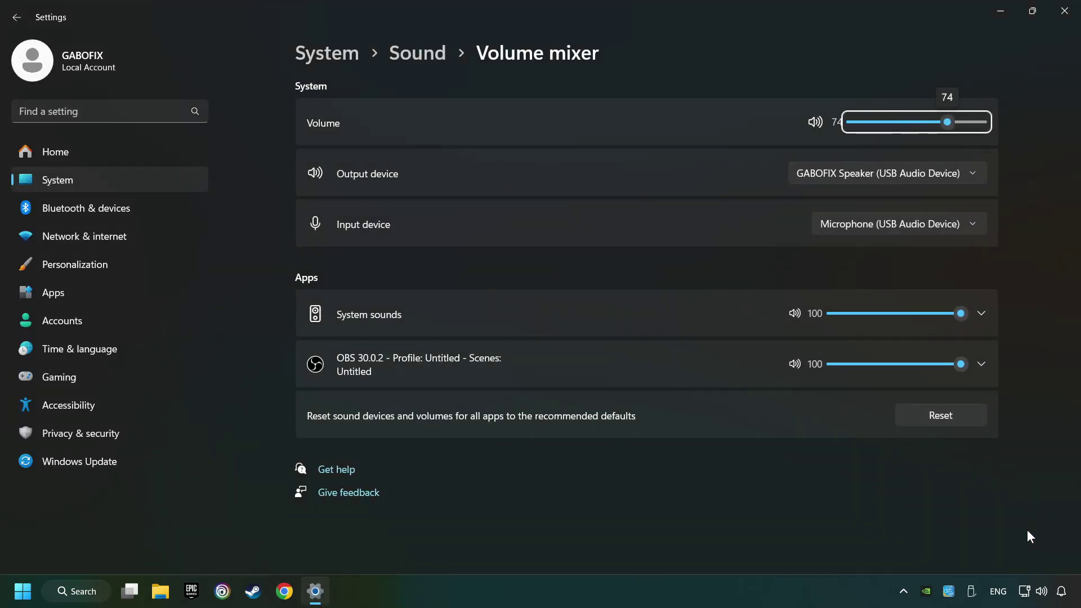
{"action": "left_click", "coordinate": [969, 417]}
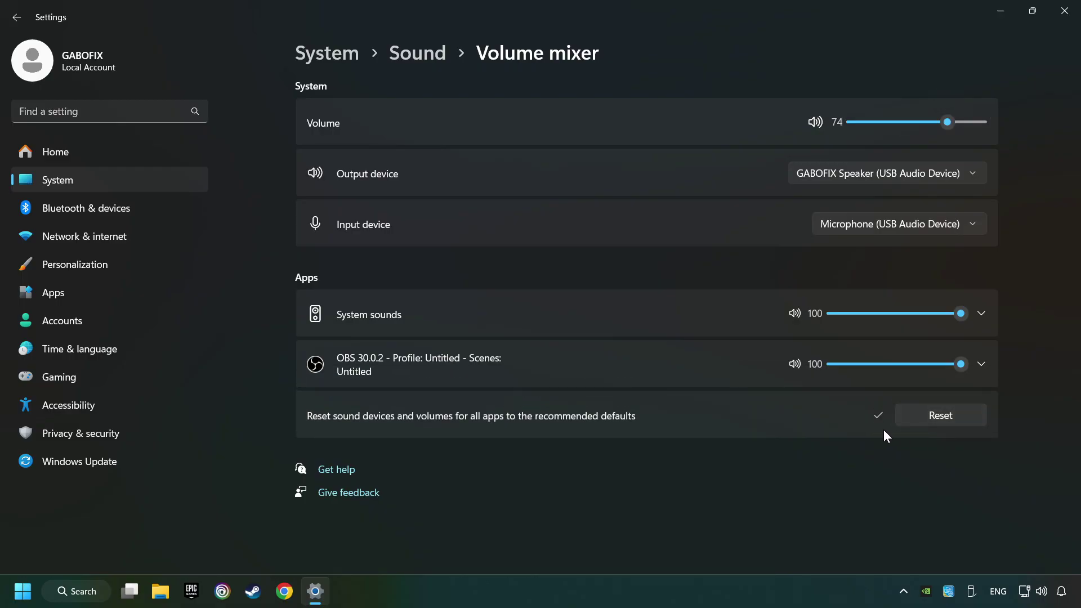
{"action": "left_click", "coordinate": [1059, 18]}
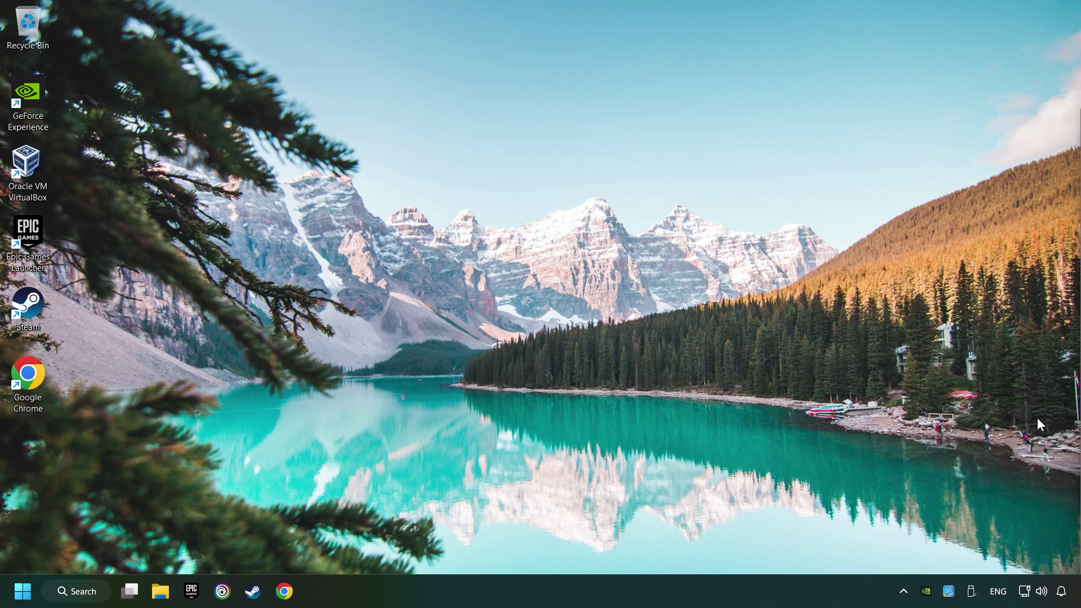
Open Sound settings, test the output volume slider, and bring up More sound settings
{"action": "right_click", "coordinate": [1044, 593]}
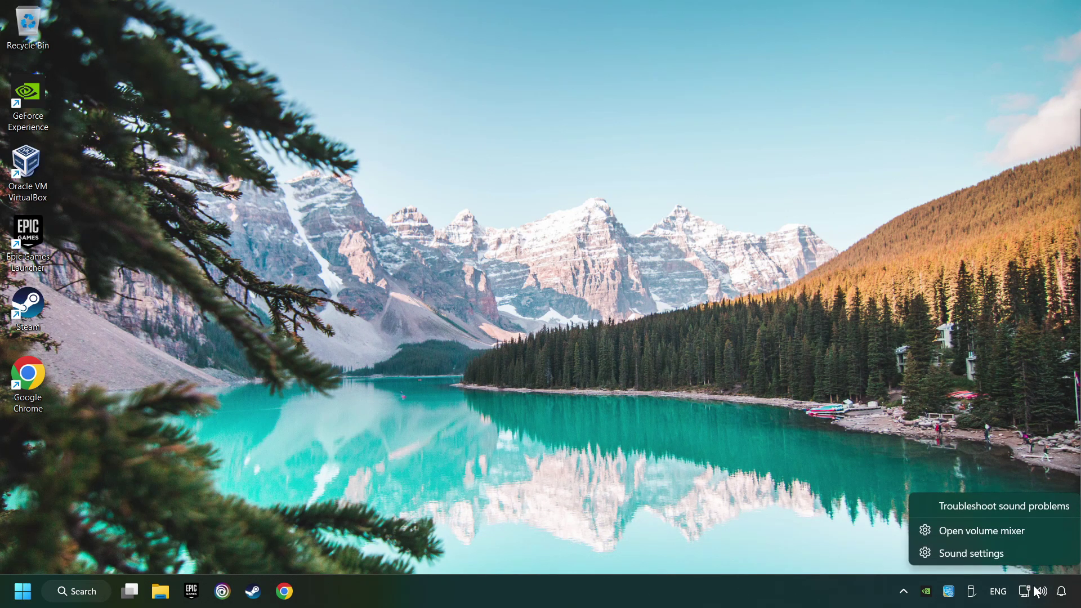
{"action": "left_click", "coordinate": [1015, 553]}
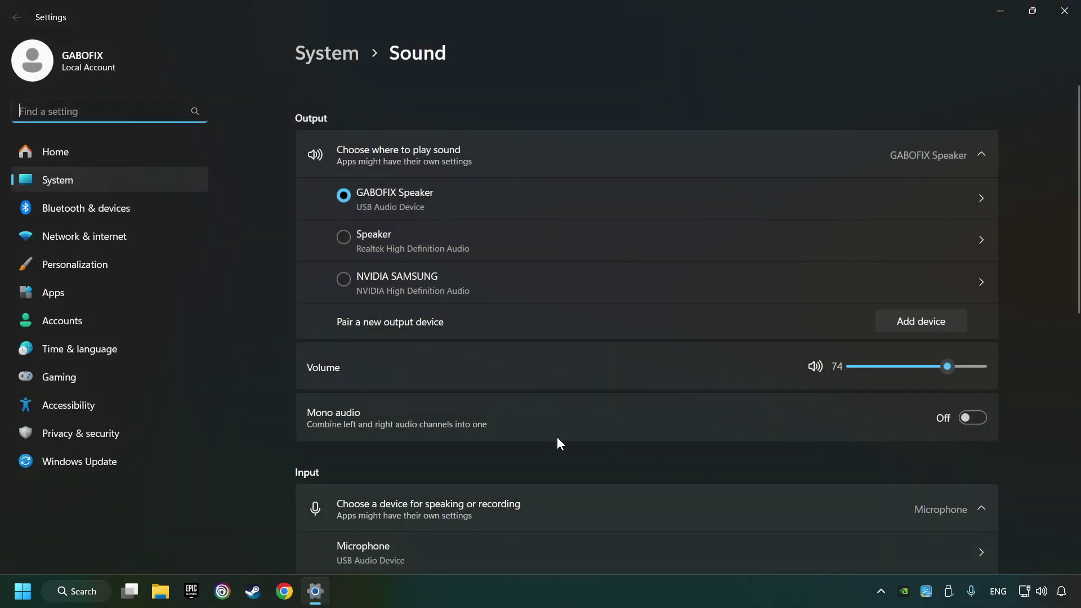
{"action": "left_click", "coordinate": [336, 193]}
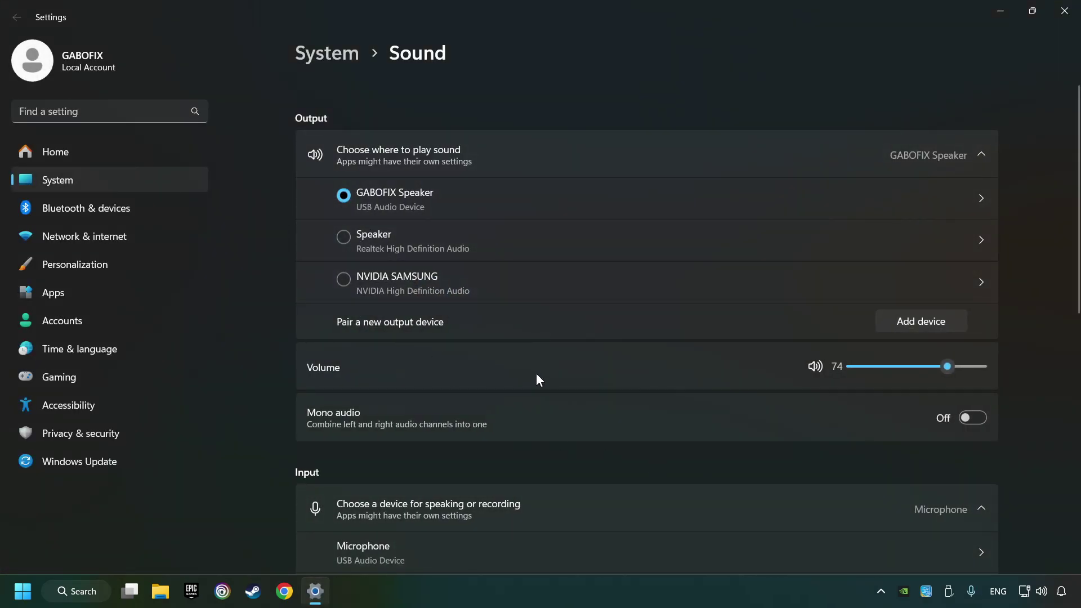
{"action": "mouse_move", "coordinate": [951, 365]}
{"action": "left_mouse_down"}
{"action": "mouse_move", "coordinate": [922, 367]}
{"action": "mouse_move", "coordinate": [946, 367]}
{"action": "left_mouse_up"}
{"action": "scroll", "coordinate": [262, 384], "scroll_direction": "down", "scroll_amount": 2}
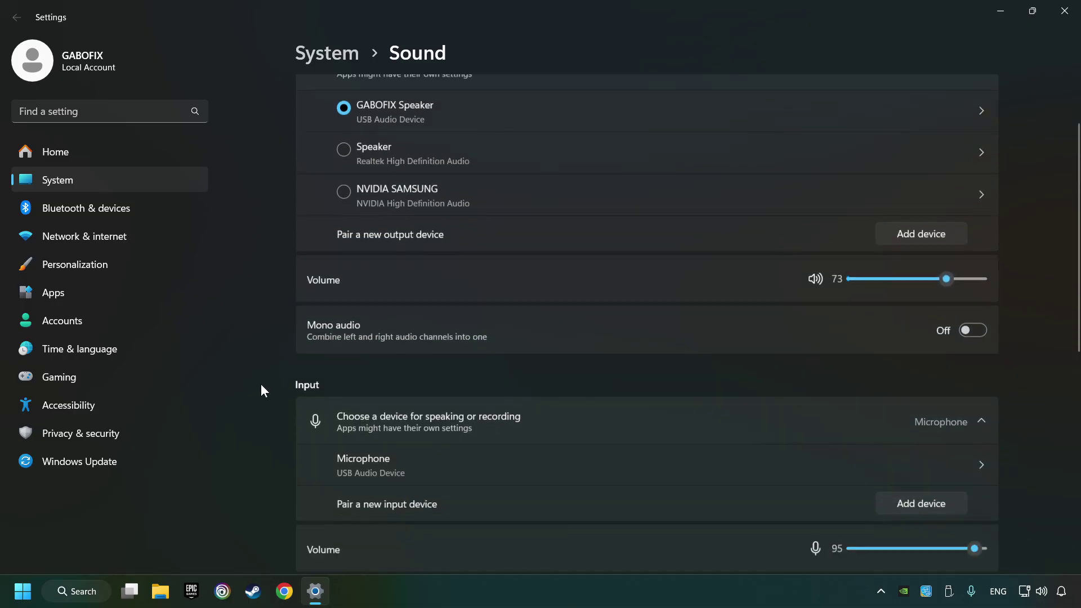
{"action": "scroll", "coordinate": [261, 384], "scroll_direction": "down", "scroll_amount": 10}
{"action": "scroll", "coordinate": [259, 384], "scroll_direction": "down", "scroll_amount": 1}
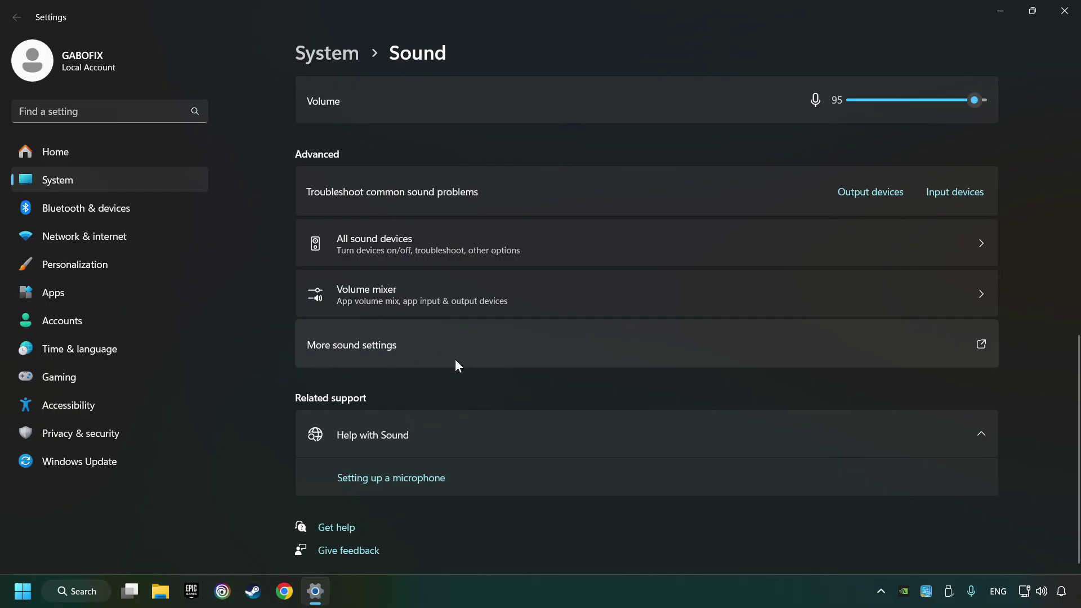
{"action": "left_click", "coordinate": [393, 354]}
Disable the NVIDIA SAMSUNG and Speaker (Realtek) playback devices in the Sound dialog
{"action": "mouse_move", "coordinate": [231, 79]}
{"action": "left_mouse_down"}
{"action": "mouse_move", "coordinate": [444, 171]}
{"action": "mouse_move", "coordinate": [561, 157]}
{"action": "left_mouse_up"}
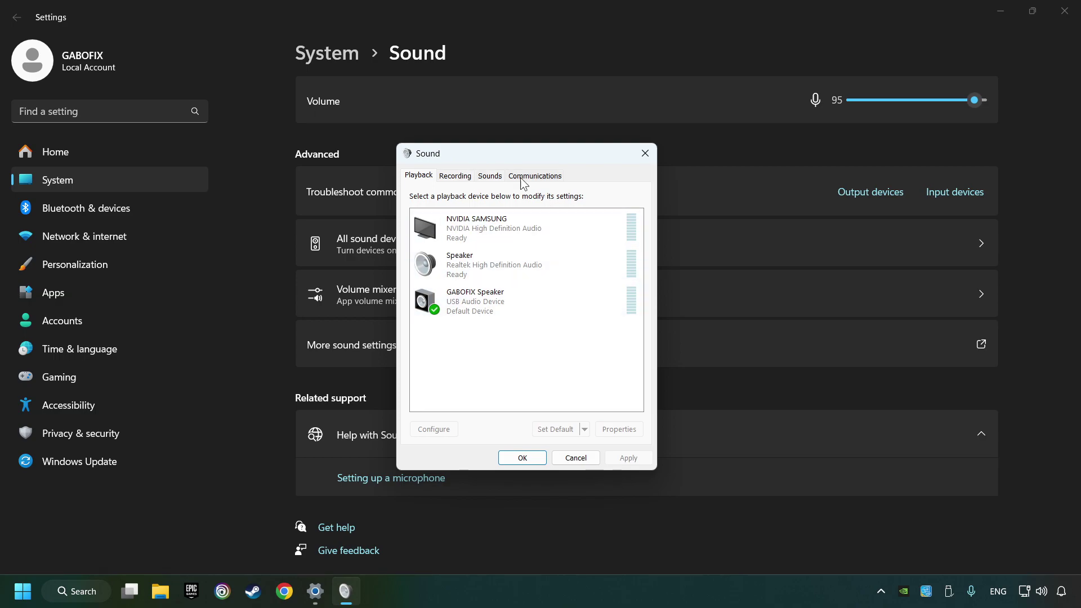
{"action": "left_click", "coordinate": [518, 228]}
{"action": "right_click", "coordinate": [568, 224]}
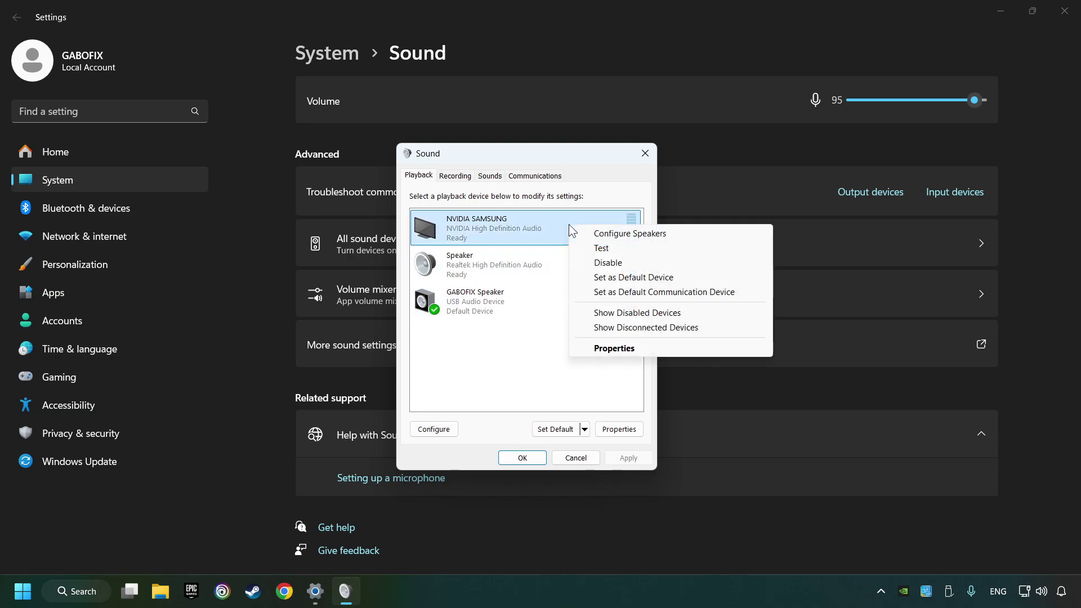
{"action": "left_click", "coordinate": [604, 265]}
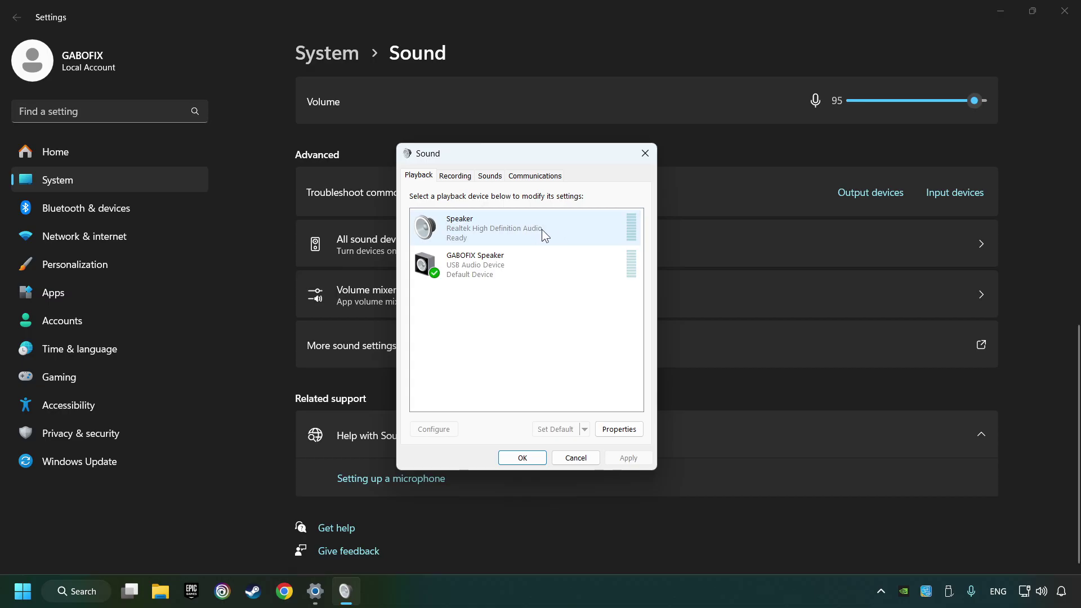
{"action": "right_click", "coordinate": [565, 229]}
{"action": "left_click", "coordinate": [583, 269]}
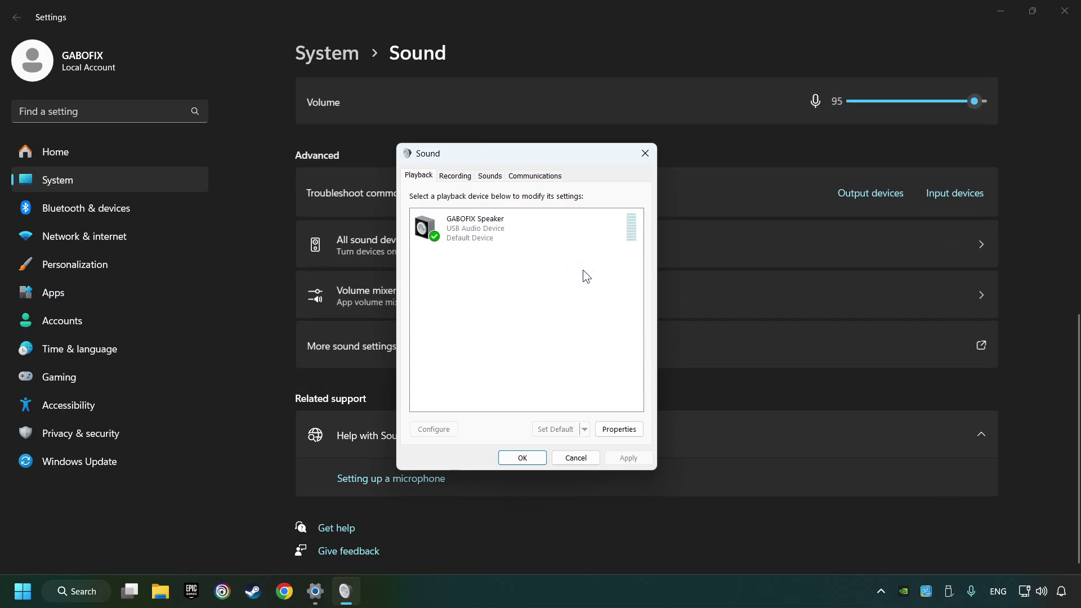
Run speaker setup for the USB speaker, keeping the Stereo configuration
{"action": "left_click", "coordinate": [520, 241]}
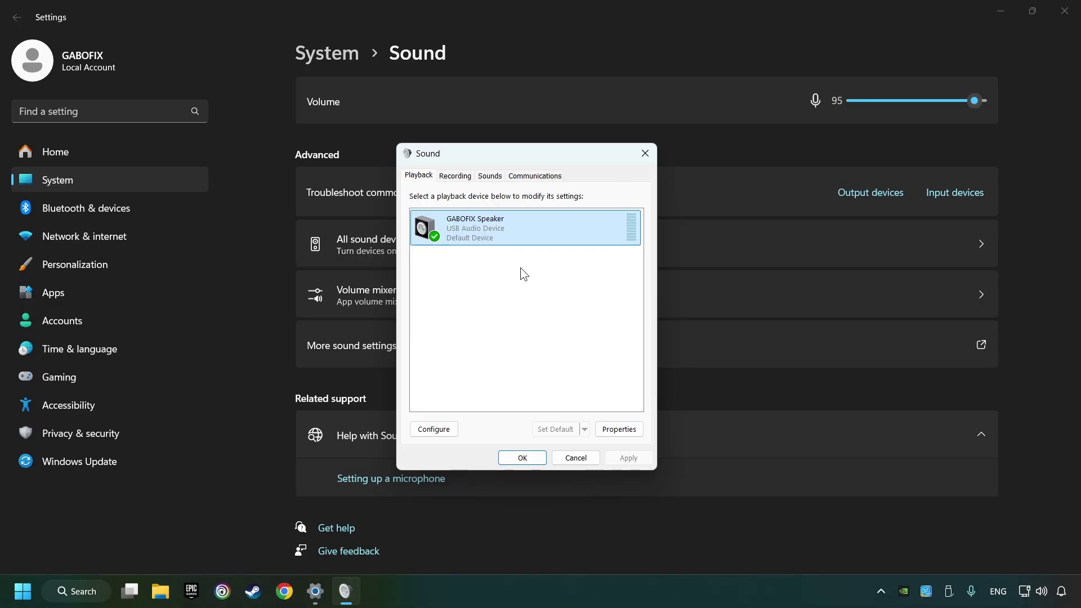
{"action": "left_click", "coordinate": [432, 435]}
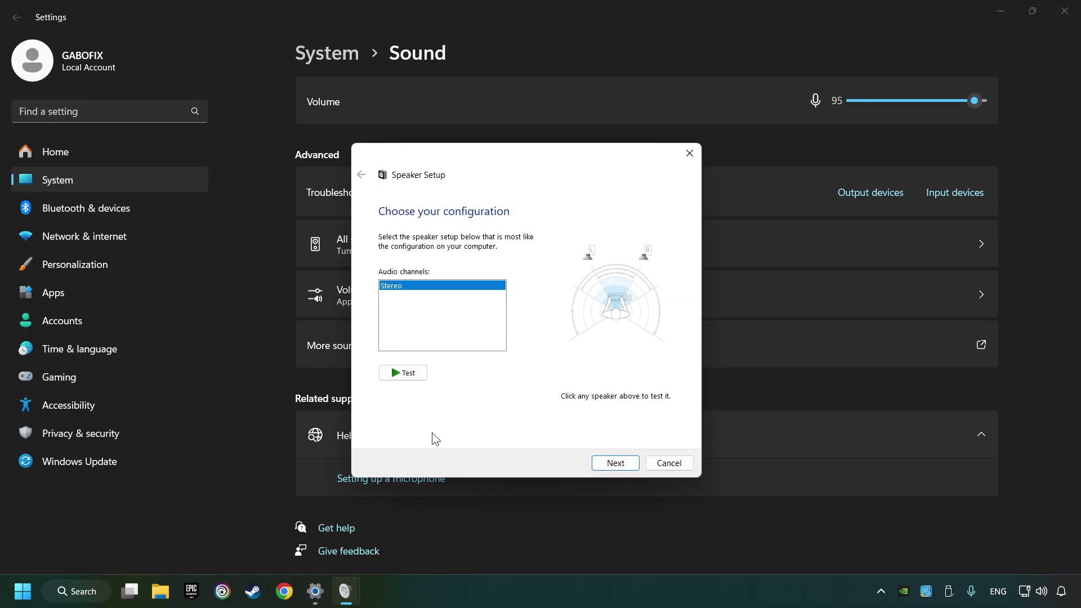
{"action": "left_click", "coordinate": [615, 468]}
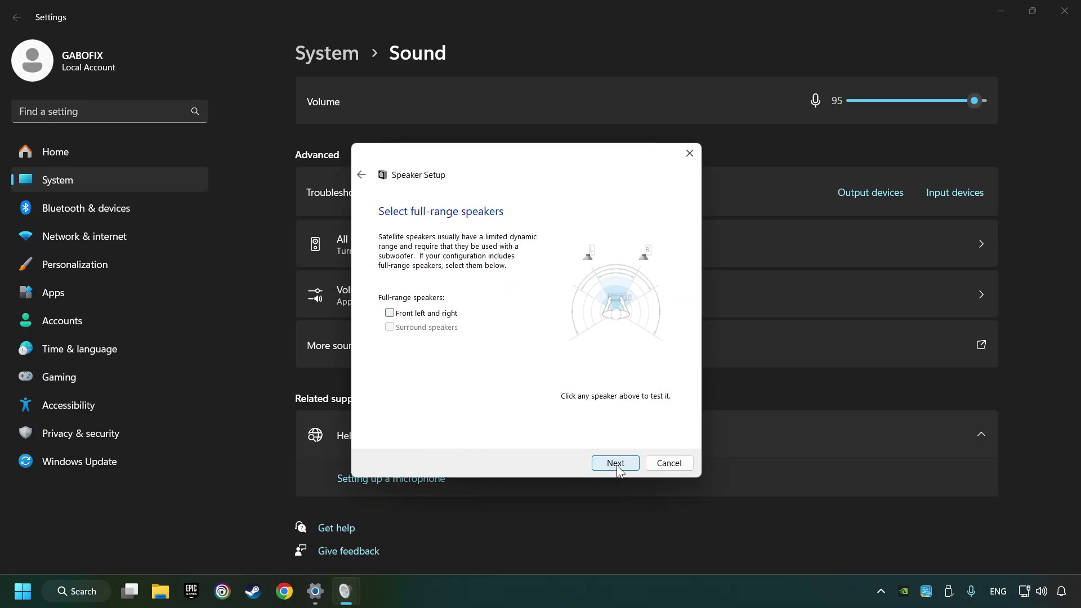
{"action": "left_click", "coordinate": [615, 465]}
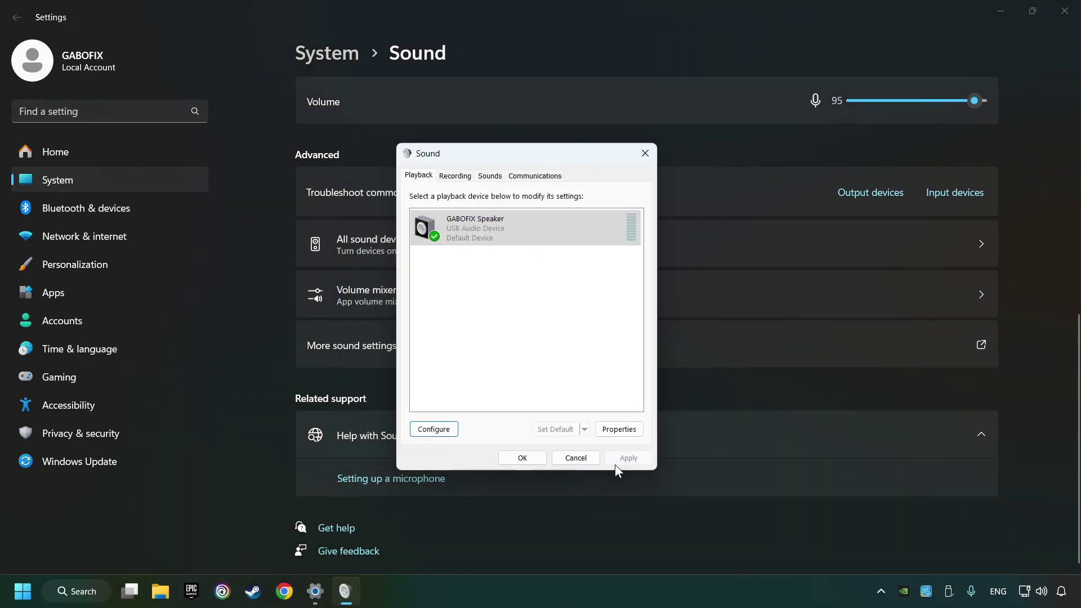
Disable all enhancements for the USB speaker and apply the change
{"action": "left_click", "coordinate": [639, 432]}
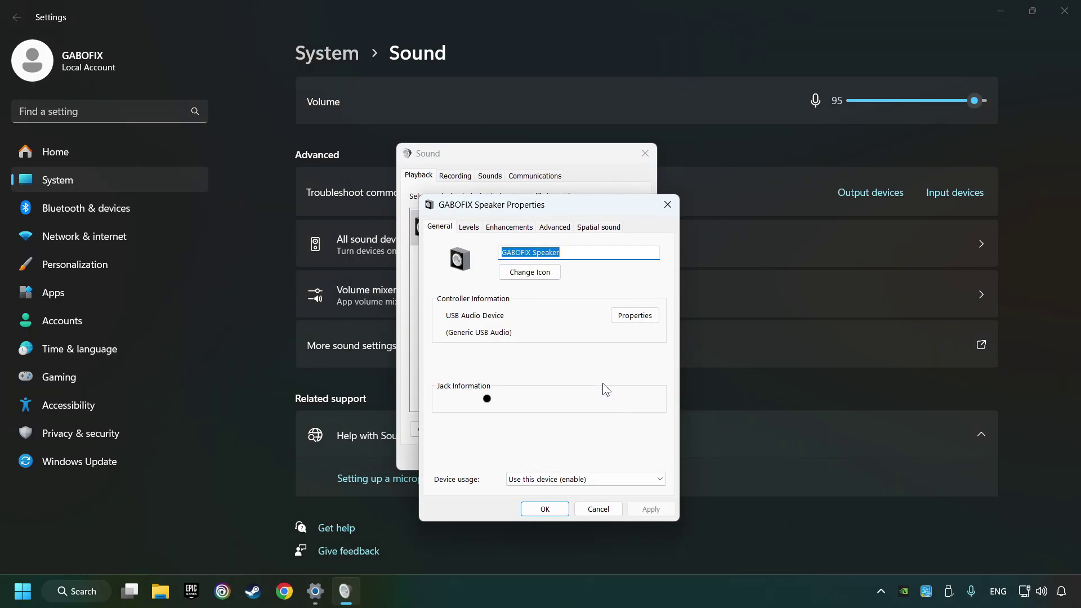
{"action": "left_click_drag", "start_coordinate": [579, 205], "coordinate": [559, 168]}
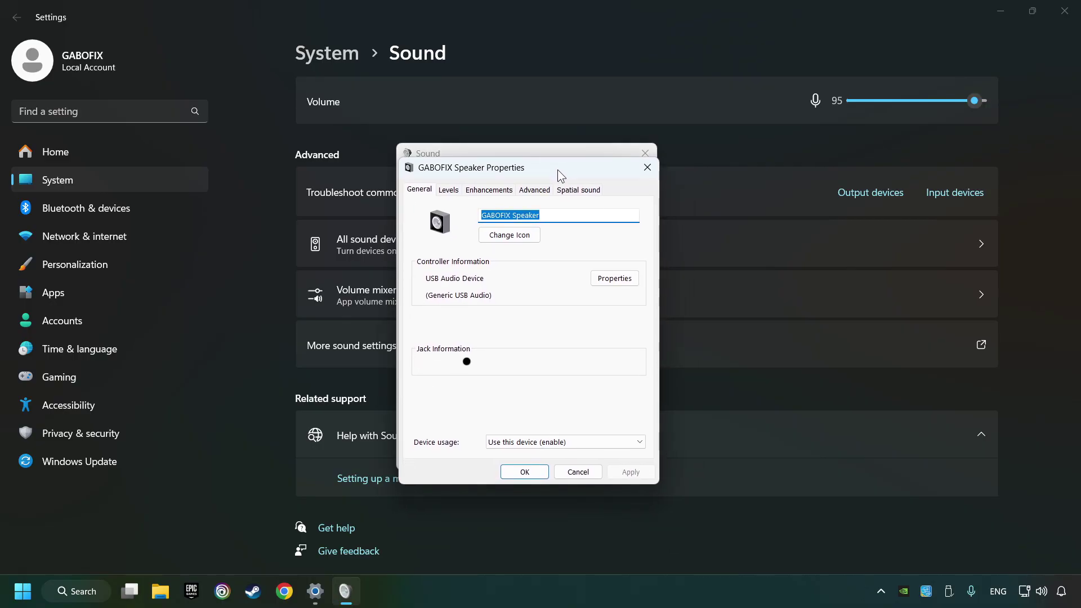
{"action": "left_click", "coordinate": [494, 190]}
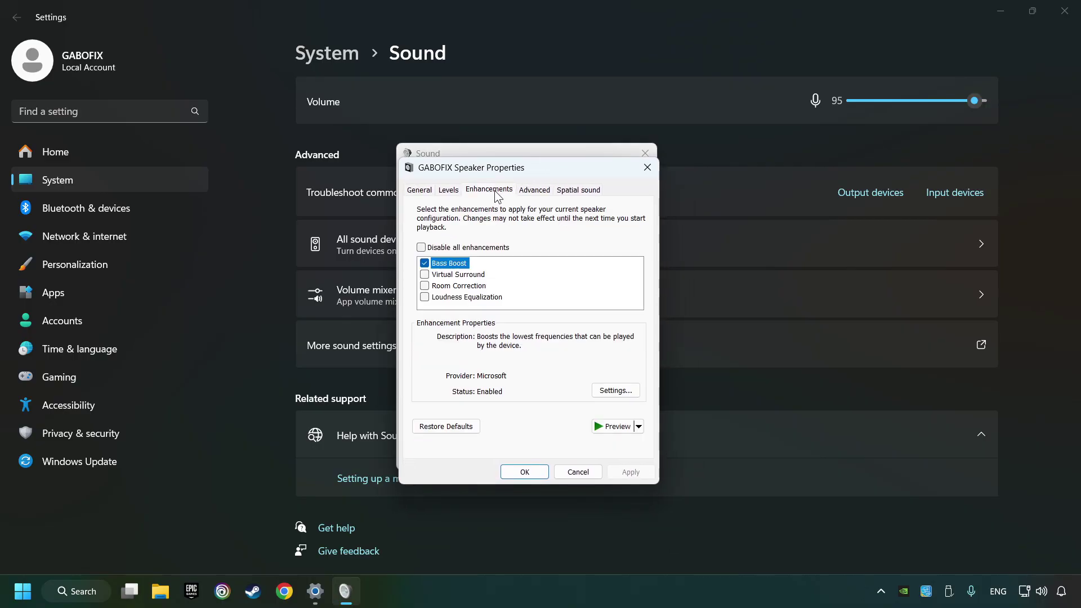
{"action": "left_click", "coordinate": [422, 248]}
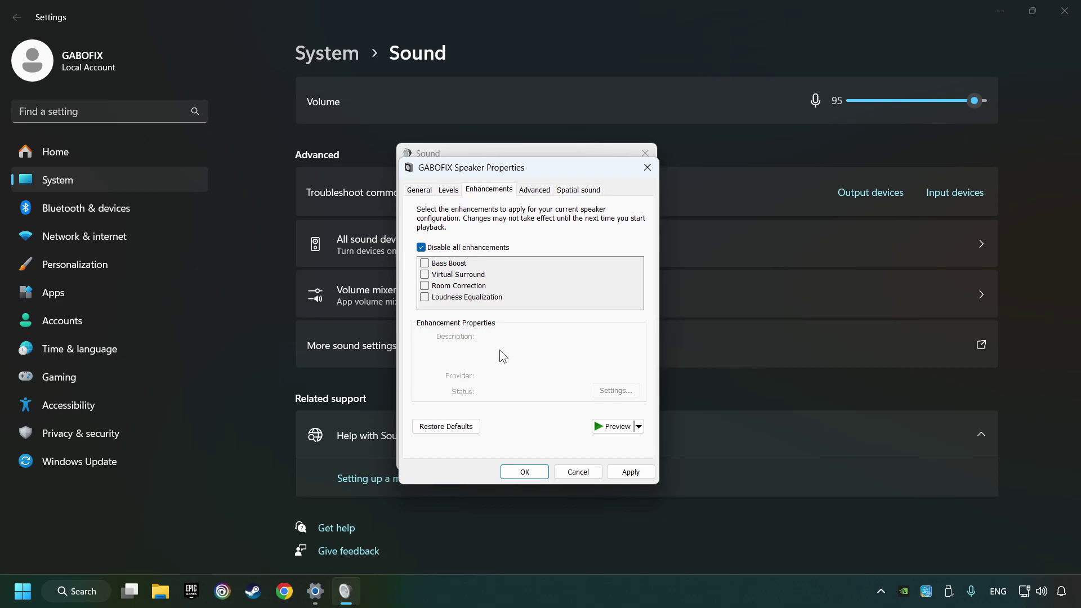
{"action": "left_click", "coordinate": [611, 474]}
Keep the speaker's default format at 16 bit, 48000 Hz
{"action": "left_click", "coordinate": [531, 191]}
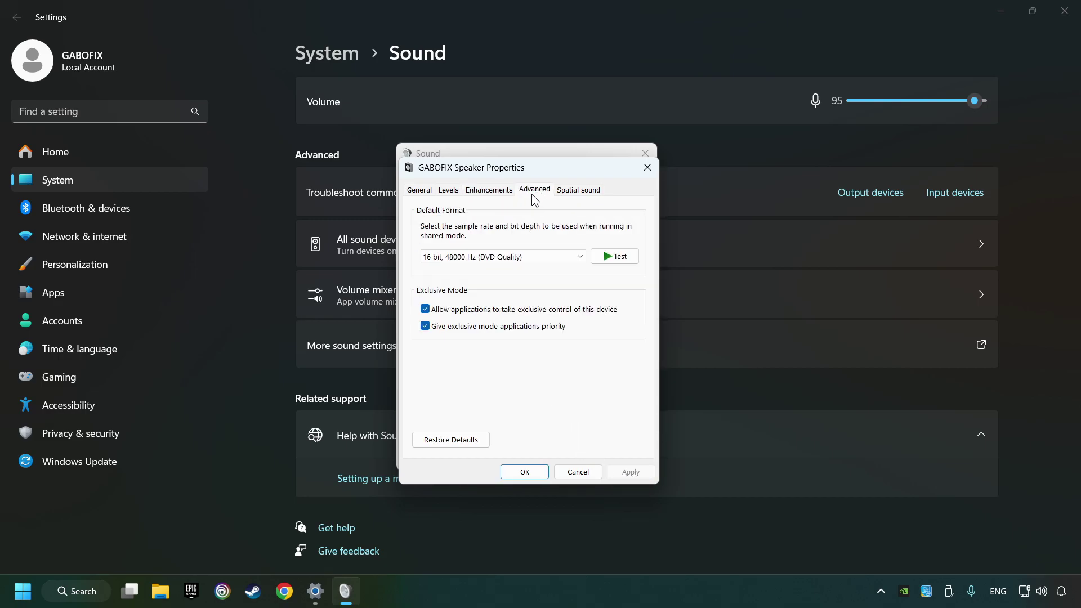
{"action": "left_click", "coordinate": [531, 256]}
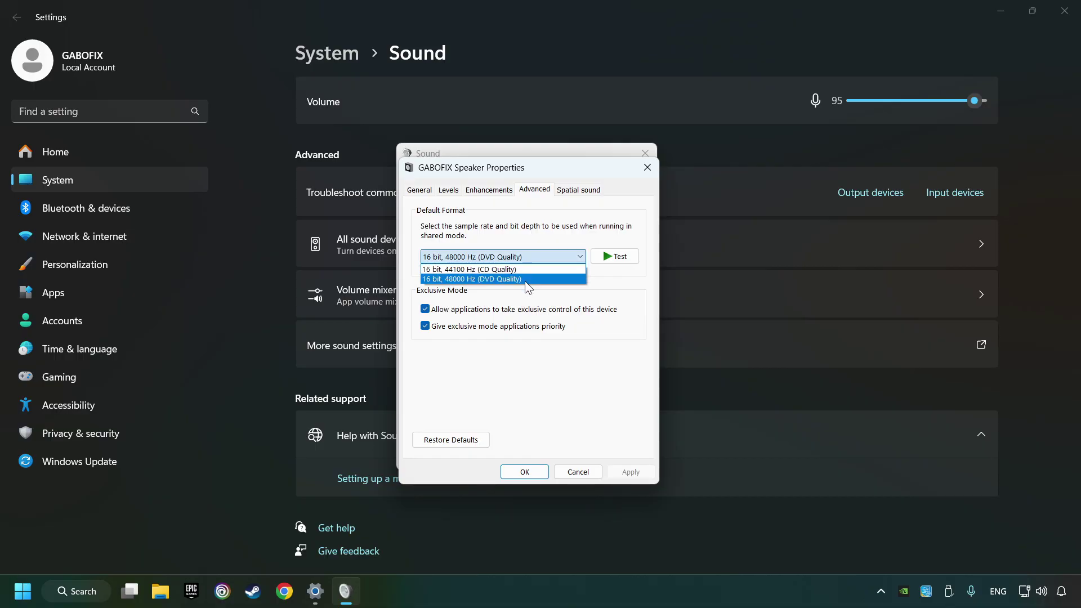
{"action": "left_click", "coordinate": [524, 276]}
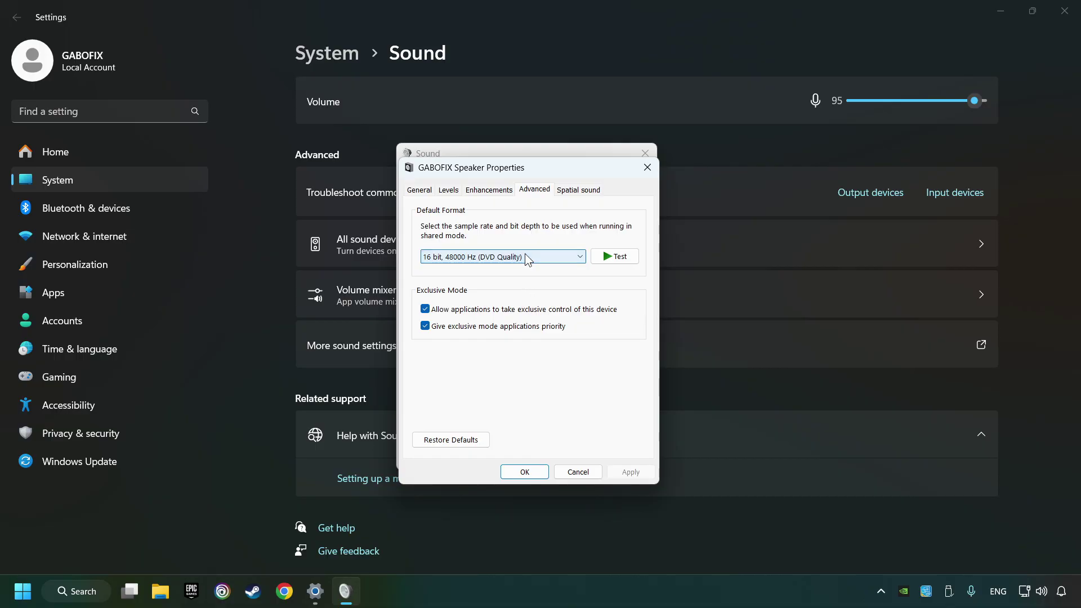
Keep spatial sound Off and confirm the speaker properties with OK
{"action": "left_click", "coordinate": [579, 191]}
{"action": "left_click", "coordinate": [555, 253]}
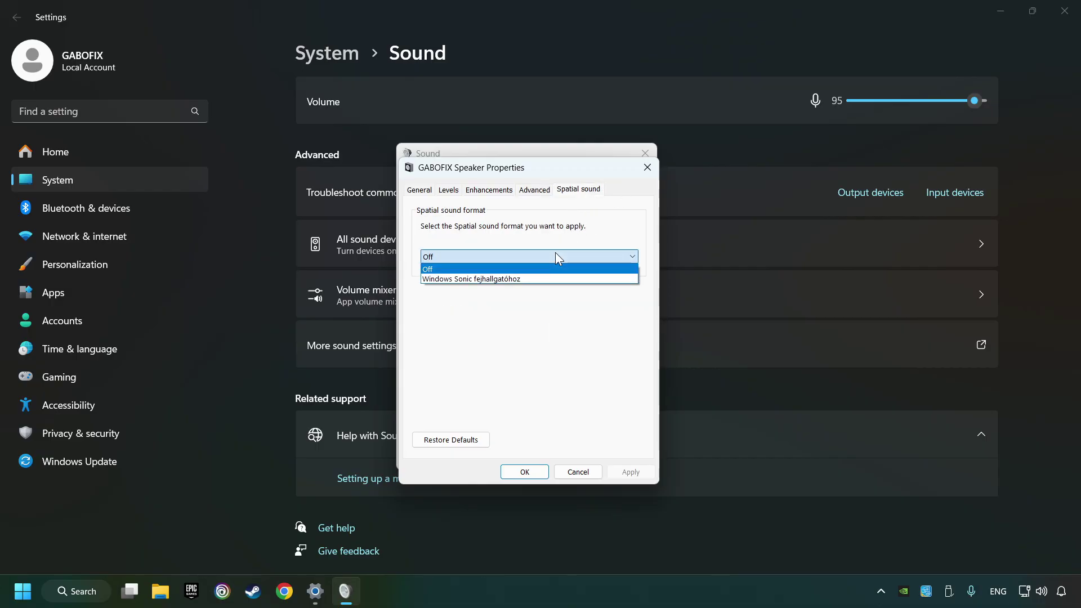
{"action": "left_click", "coordinate": [454, 229]}
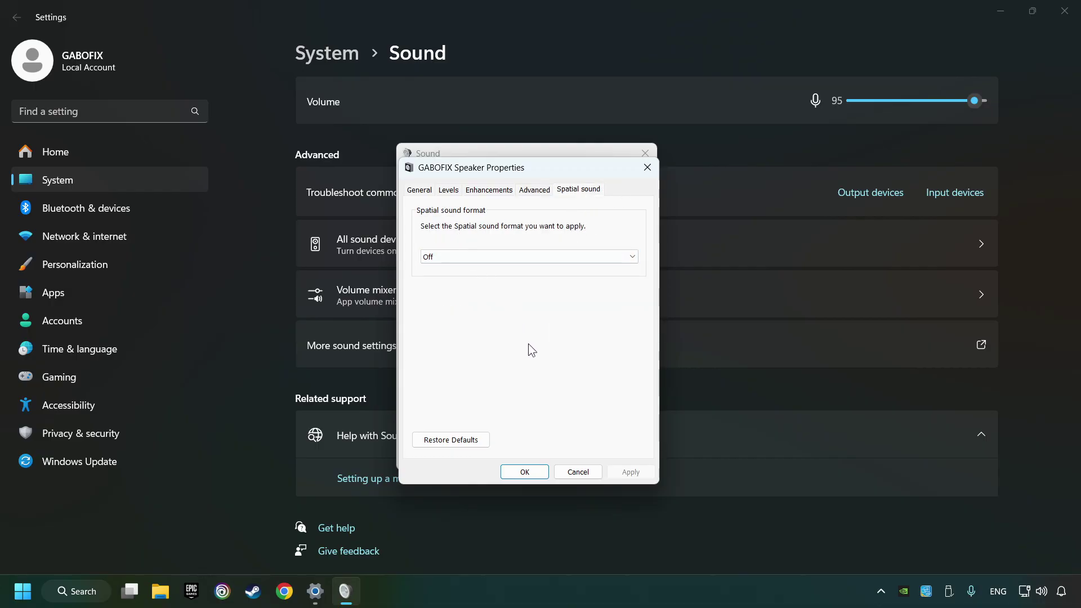
{"action": "left_click", "coordinate": [521, 477]}
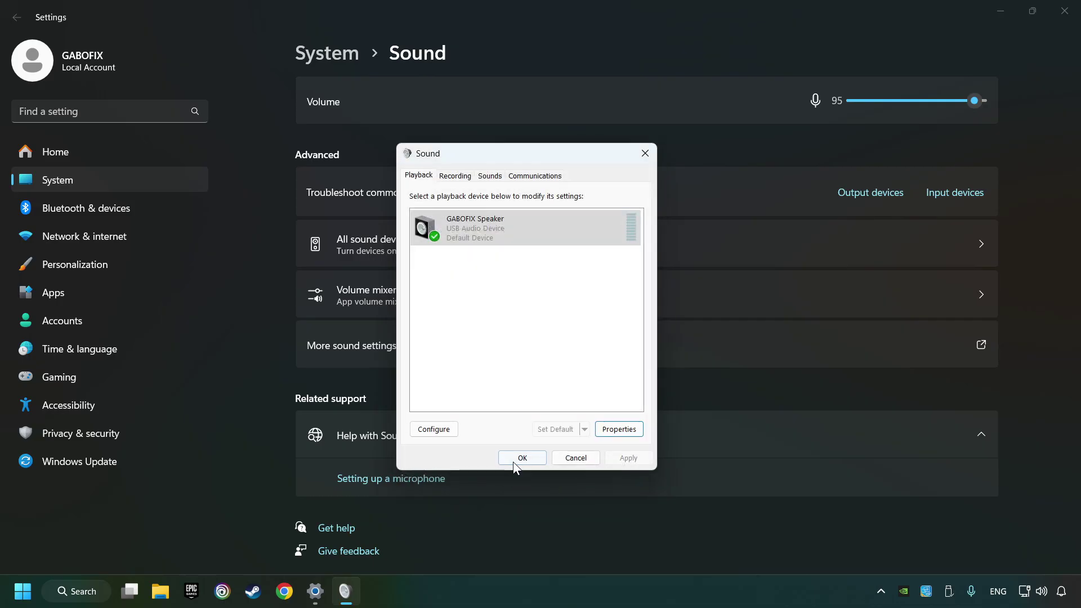
Close the Sound dialog and Settings window, then open the Start menu power options
{"action": "left_click", "coordinate": [514, 458]}
{"action": "left_click", "coordinate": [1065, 11]}
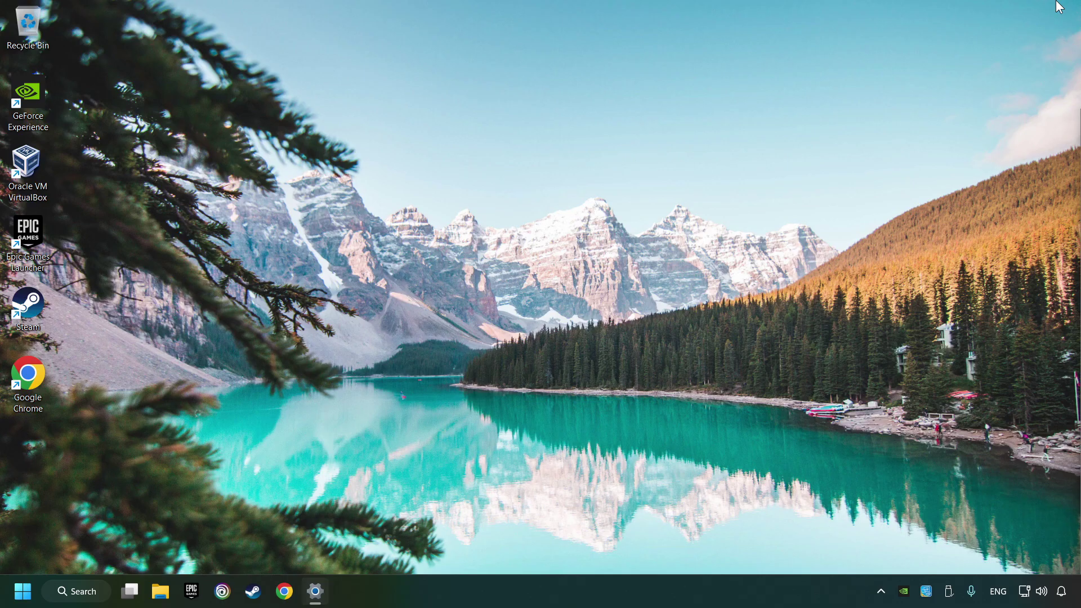
{"action": "left_click", "coordinate": [26, 601]}
{"action": "left_click", "coordinate": [409, 539]}
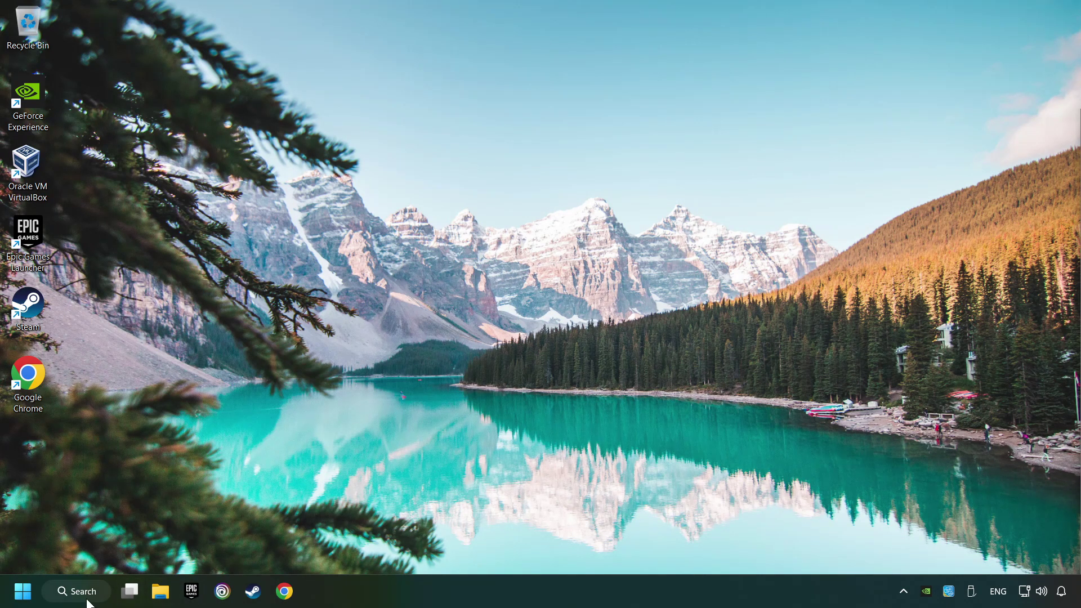
Search for 'device manager', open Device Manager and maximize its window
{"action": "left_click", "coordinate": [85, 594]}
{"action": "type", "text": "dev"}
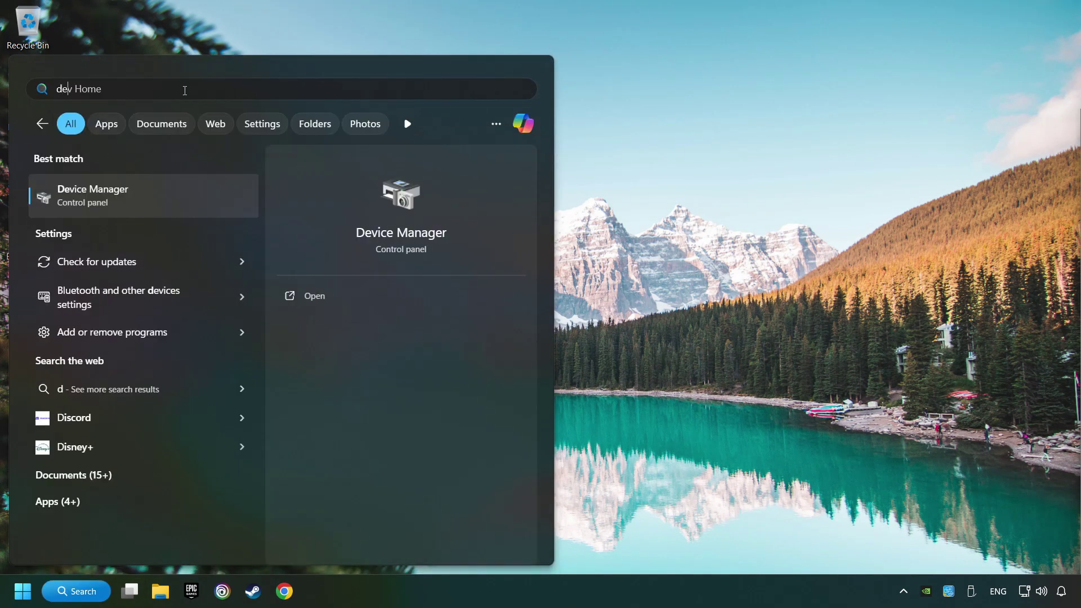
{"action": "type", "text": "ice manager"}
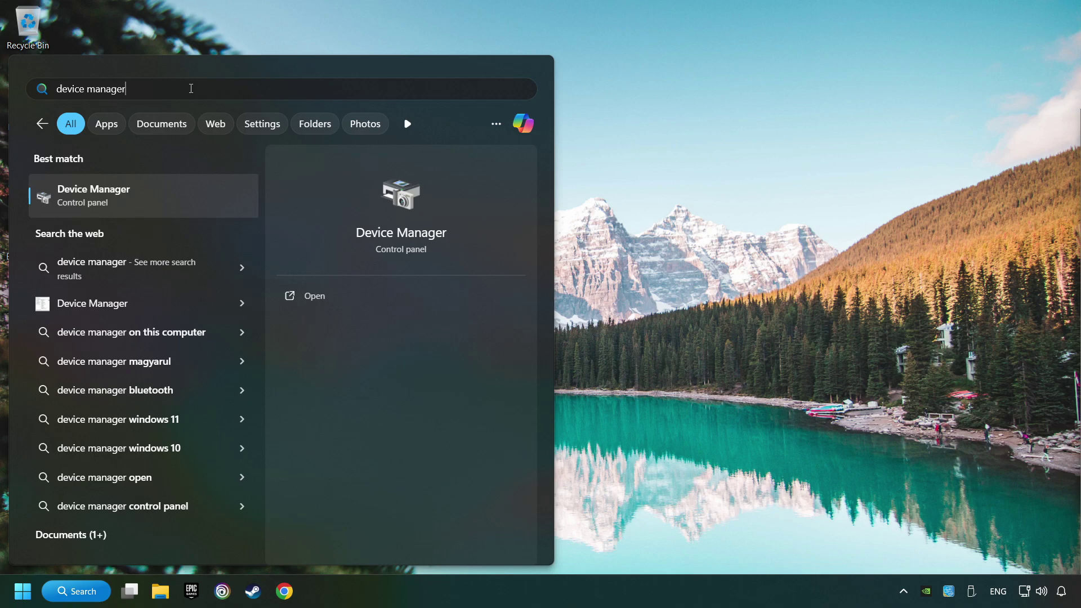
{"action": "left_click", "coordinate": [214, 196]}
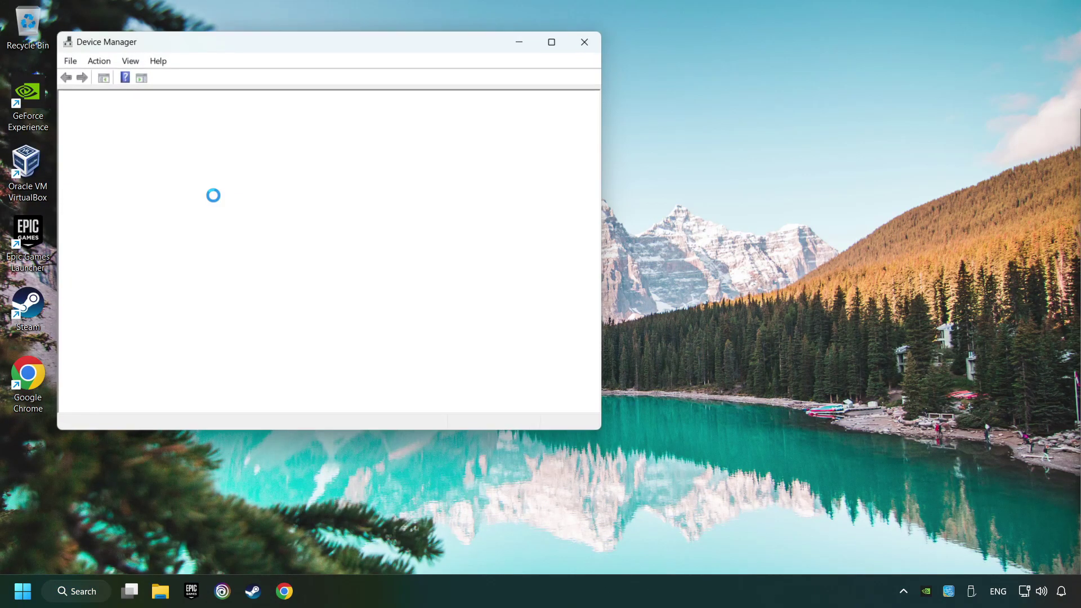
{"action": "left_click", "coordinate": [550, 48]}
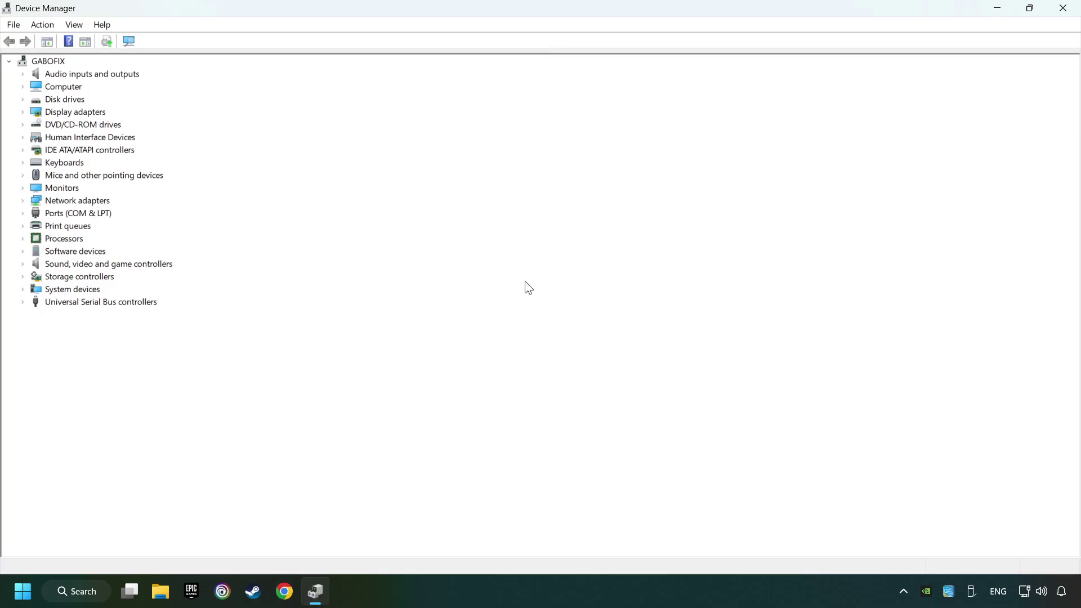
Expand Sound, video and game controllers and choose Update driver for USB Audio Device
{"action": "left_click", "coordinate": [23, 263]}
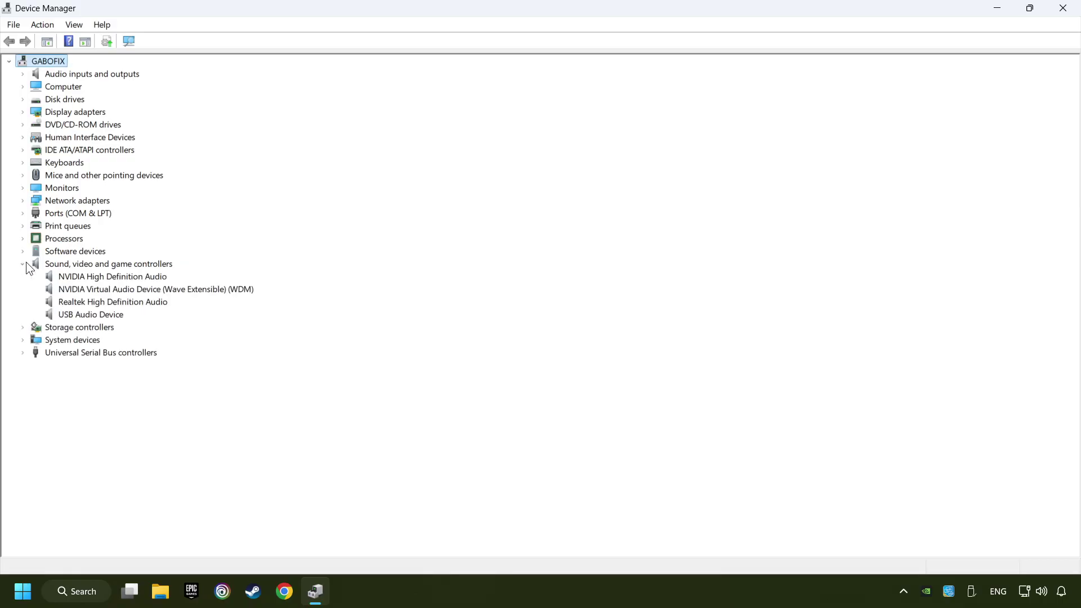
{"action": "left_click", "coordinate": [69, 316]}
{"action": "right_click", "coordinate": [70, 317]}
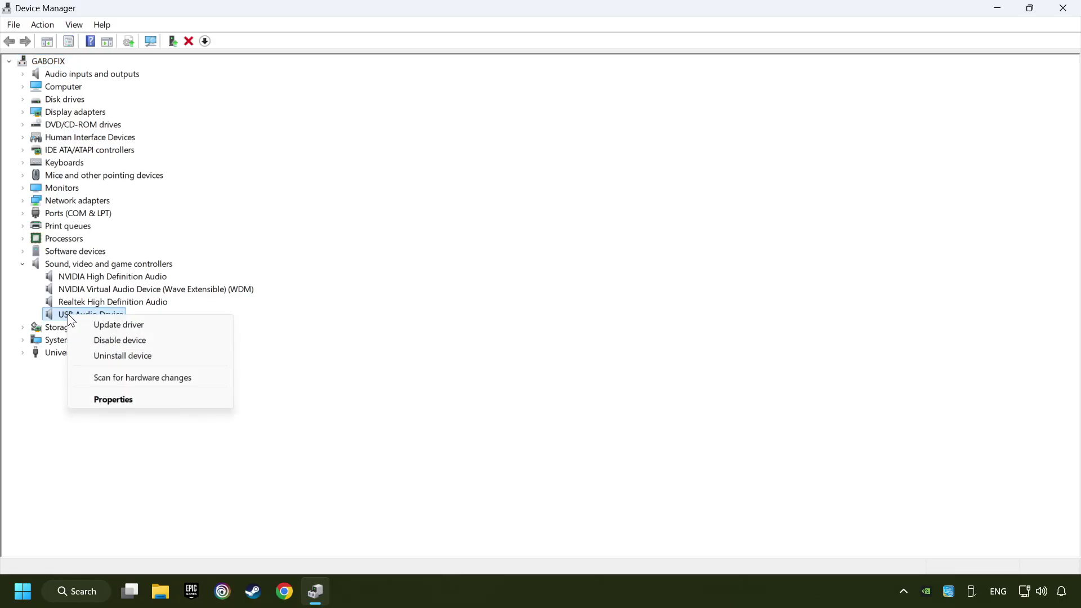
{"action": "left_click", "coordinate": [190, 326]}
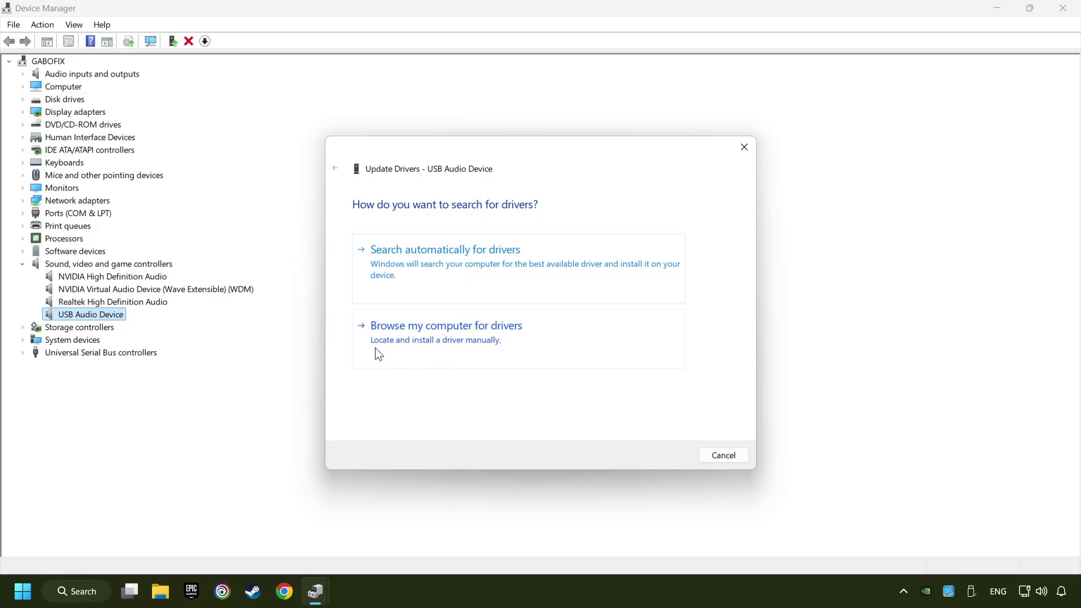
Install the USB Audio Device driver from the on-computer list and close the wizard
{"action": "left_click", "coordinate": [511, 343]}
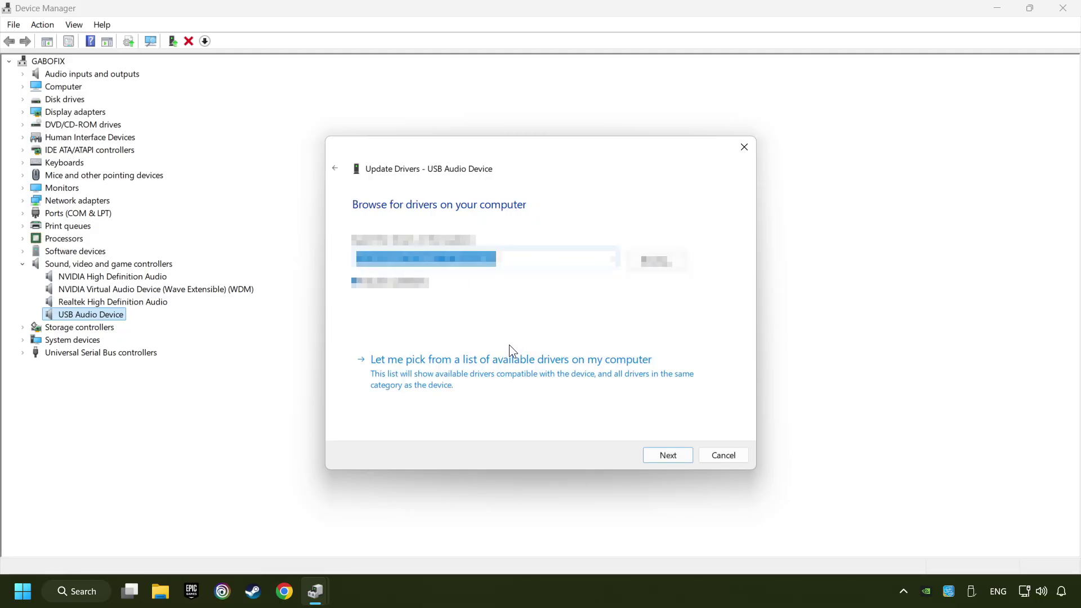
{"action": "left_click", "coordinate": [513, 380]}
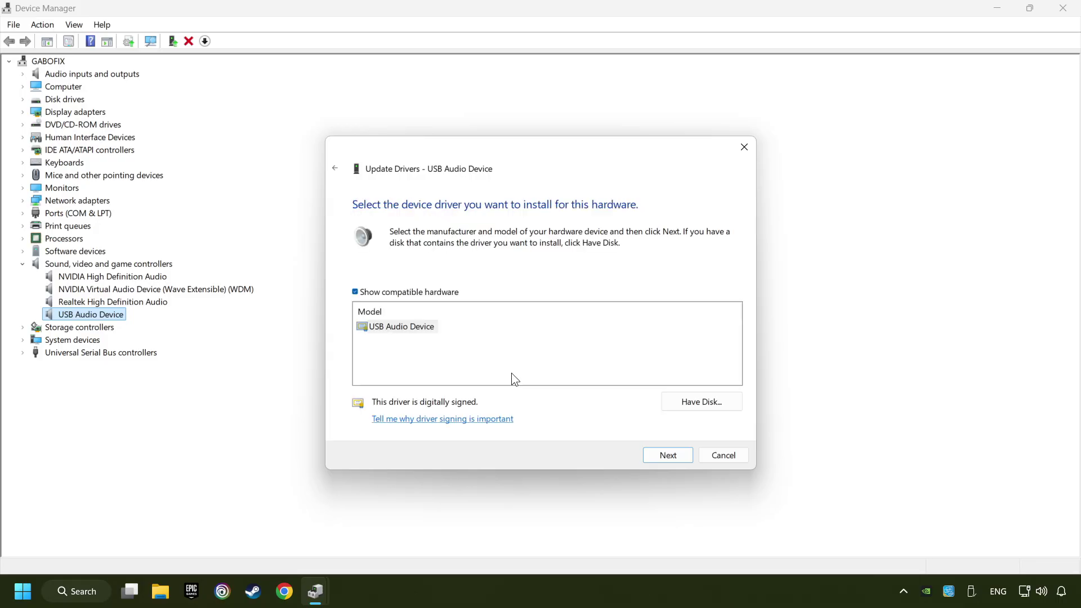
{"action": "left_click", "coordinate": [382, 330]}
{"action": "left_click", "coordinate": [671, 458]}
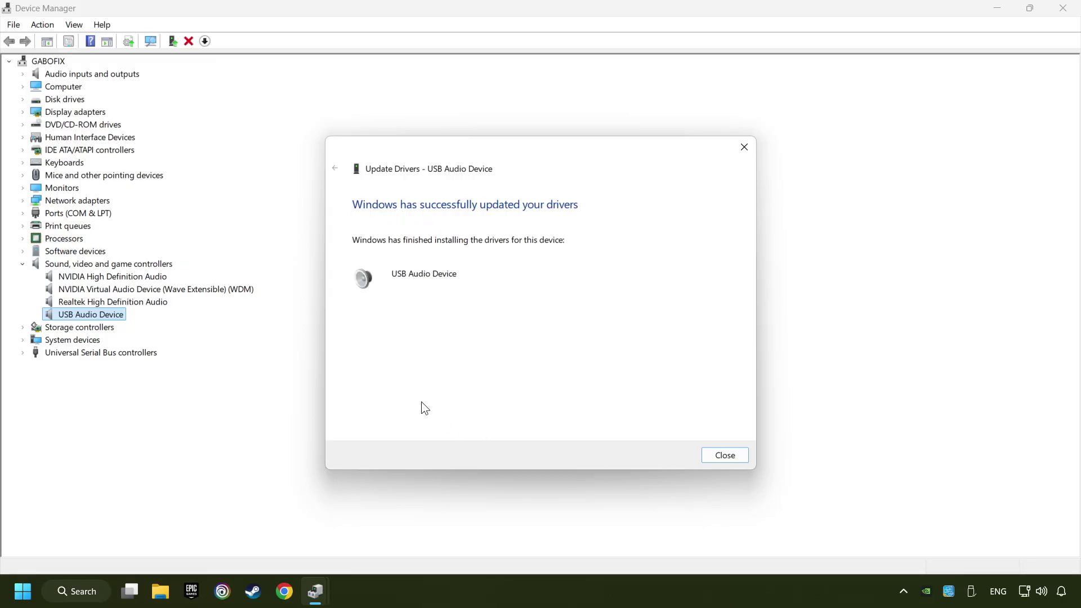
{"action": "left_click", "coordinate": [731, 463]}
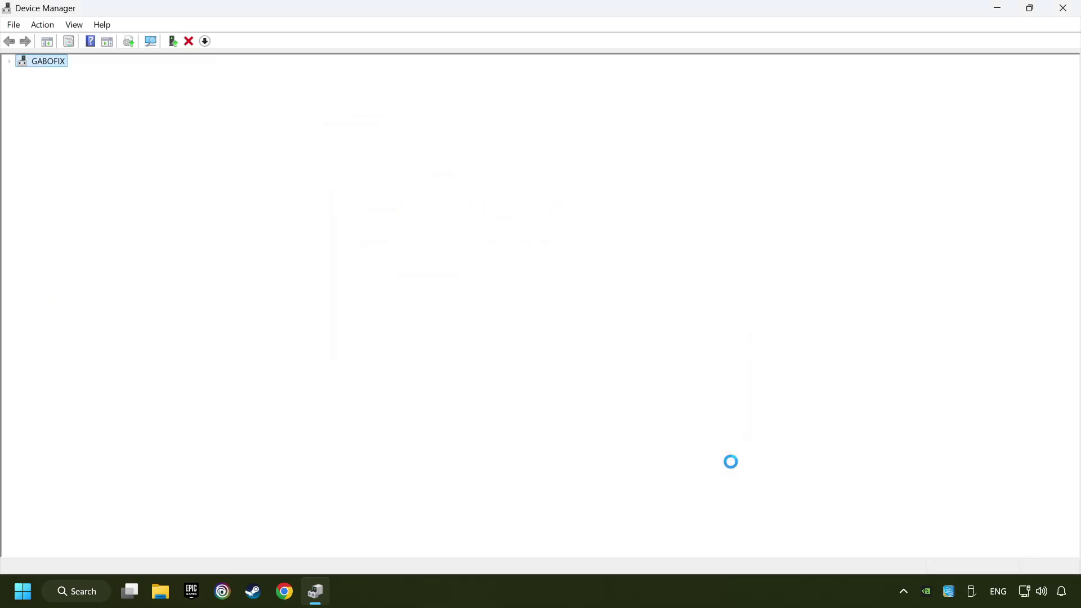
Close Device Manager and show the Start menu power options with Restart available
{"action": "left_click", "coordinate": [1063, 9]}
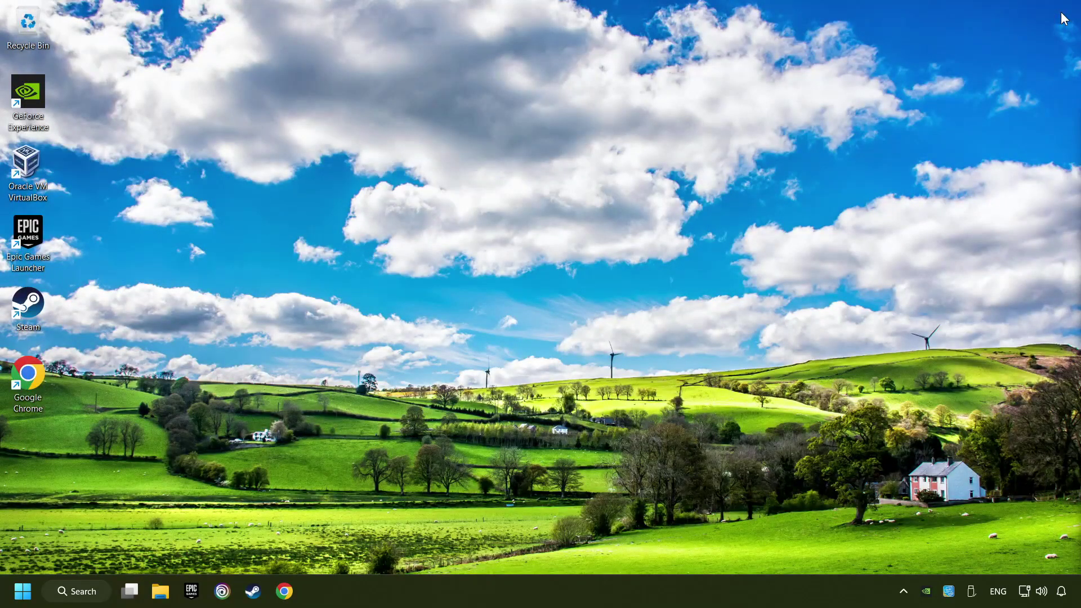
{"action": "left_click", "coordinate": [24, 600]}
{"action": "left_click", "coordinate": [407, 541]}
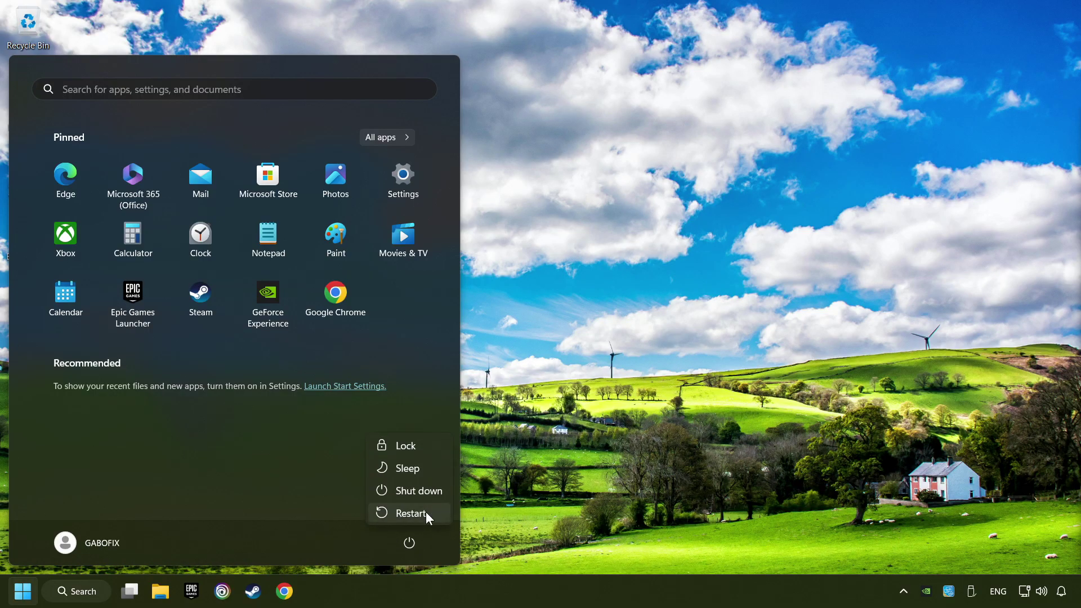